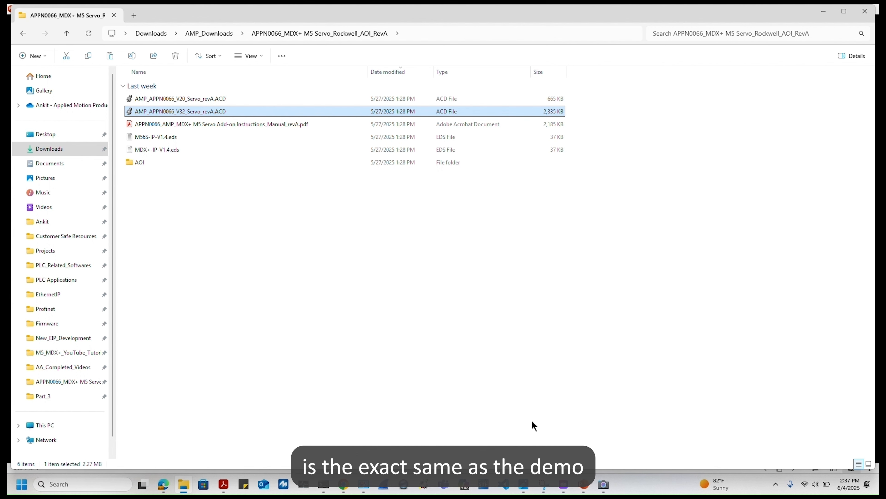
Switch to the Camera app to view the servo demo hardware, and return to Logix Designer.
{"action": "left_click", "coordinate": [604, 485]}
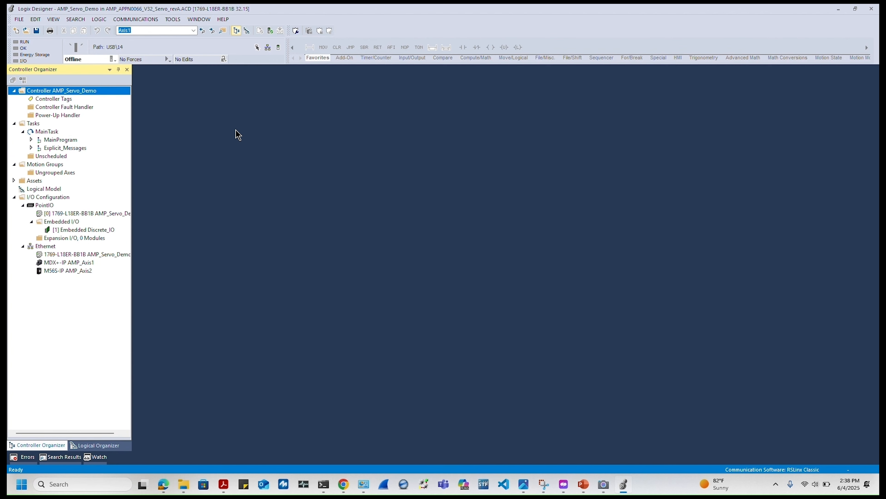
{"action": "left_click", "coordinate": [602, 484]}
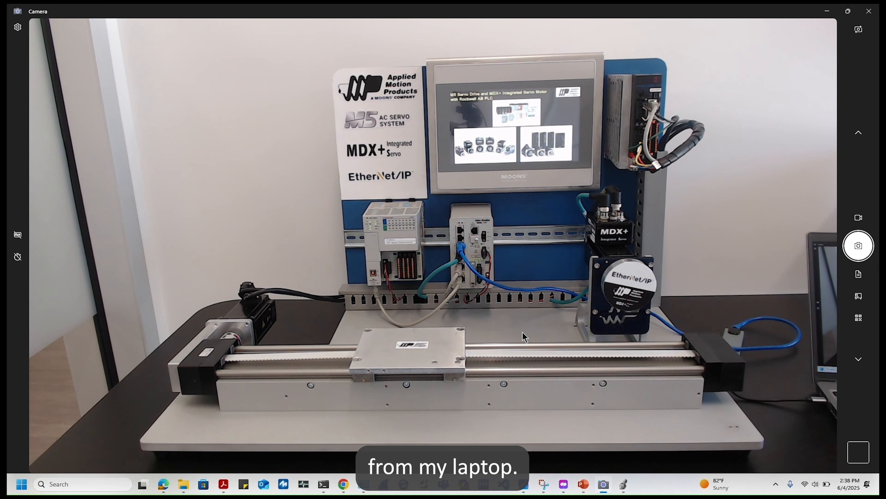
{"action": "left_click", "coordinate": [623, 488]}
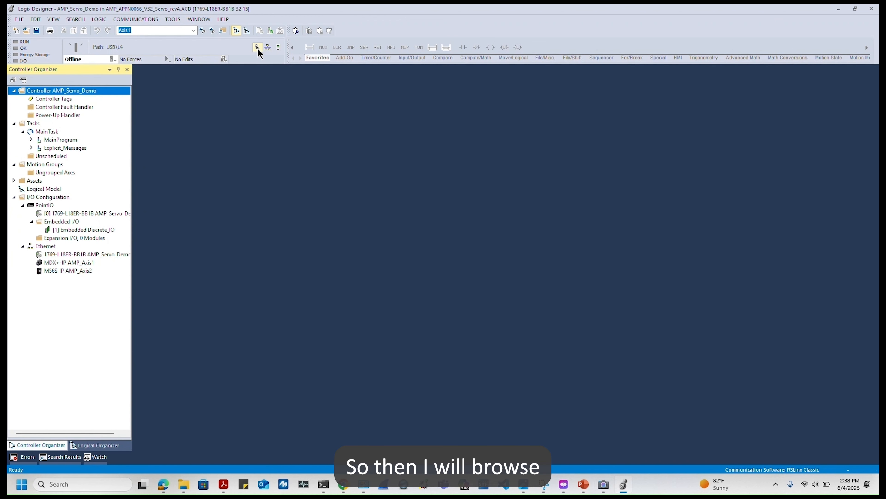
Download the project to the 10.10.10.52 controller on the M5_MDX+_Demo network and put the controller back in Remote Run mode.
{"action": "left_click", "coordinate": [267, 48]}
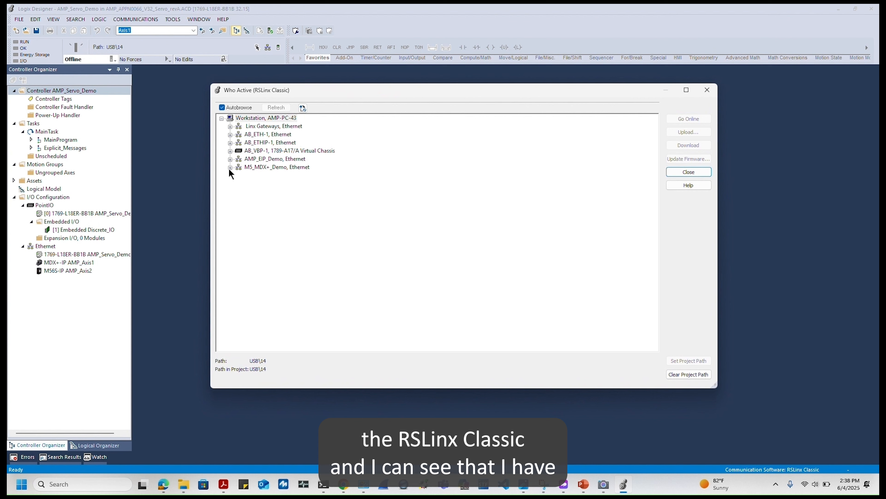
{"action": "left_click", "coordinate": [229, 168]}
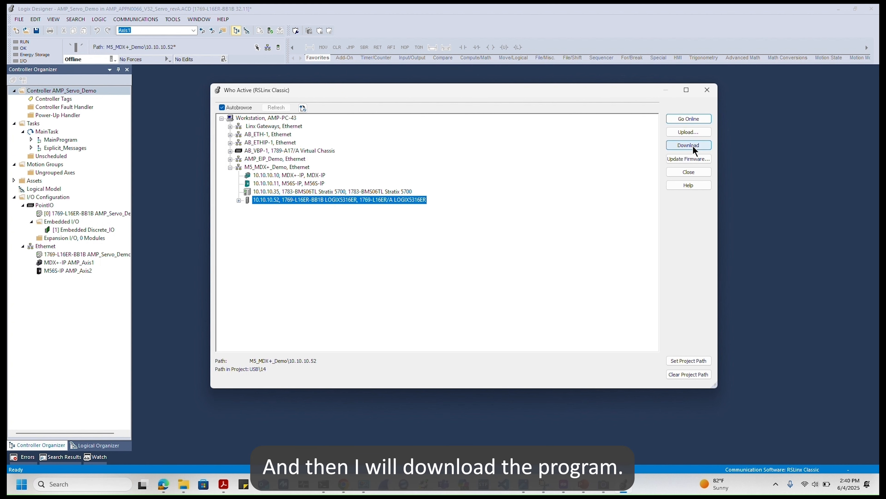
{"action": "left_click", "coordinate": [693, 146]}
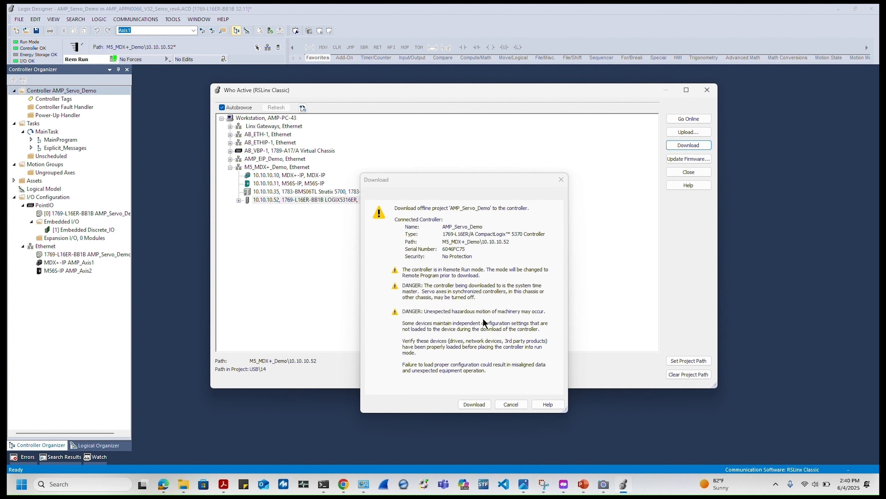
{"action": "left_click", "coordinate": [477, 406]}
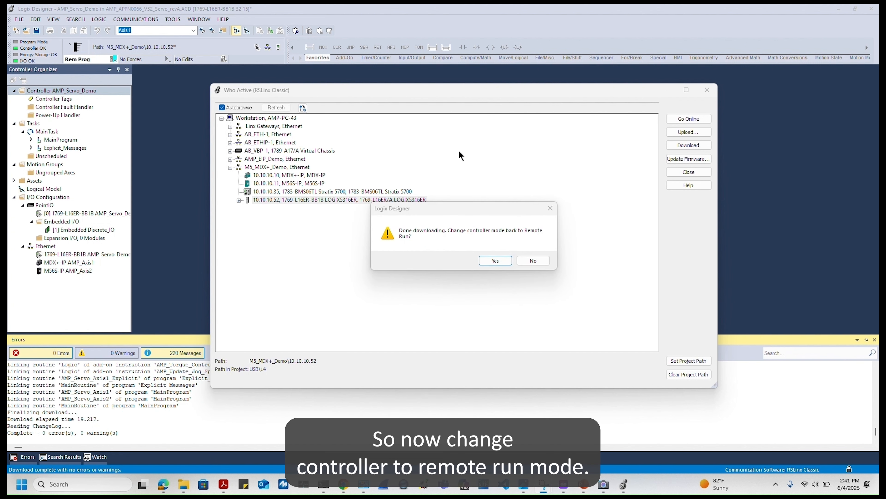
{"action": "left_click", "coordinate": [494, 260]}
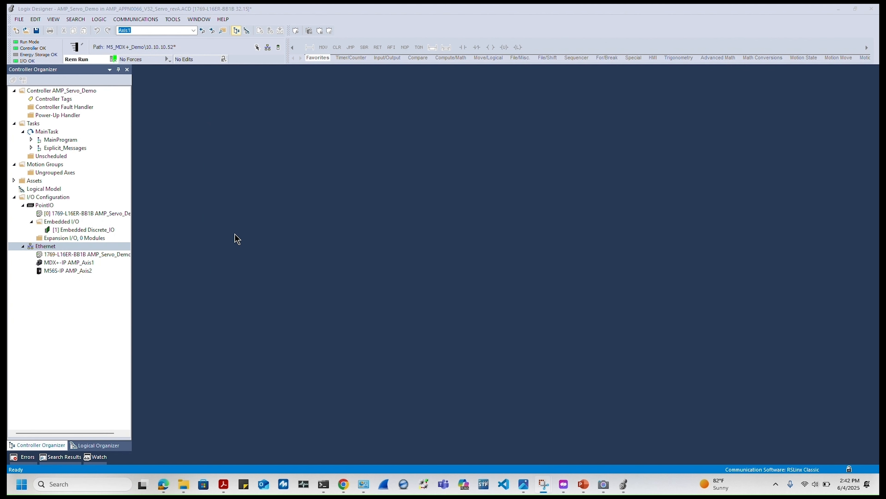
Expand MainProgram and open its AMP_Servo_Axis1 routine.
{"action": "left_click", "coordinate": [32, 140]}
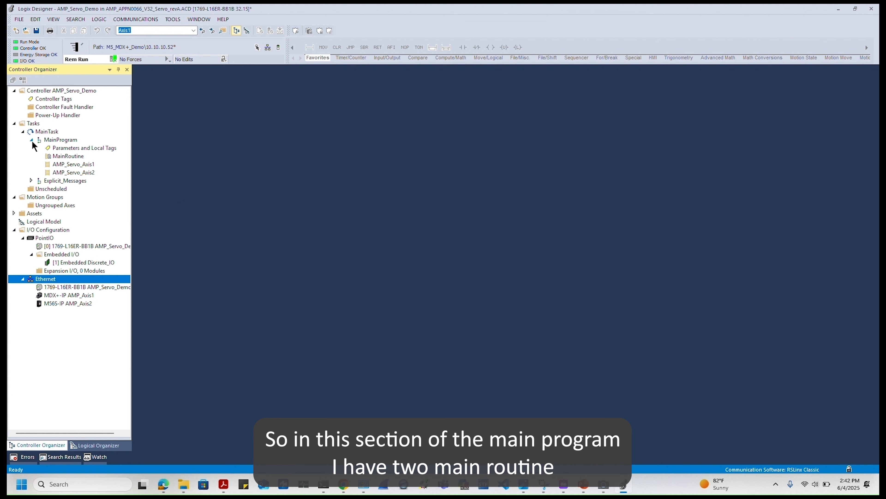
{"action": "left_click", "coordinate": [79, 167]}
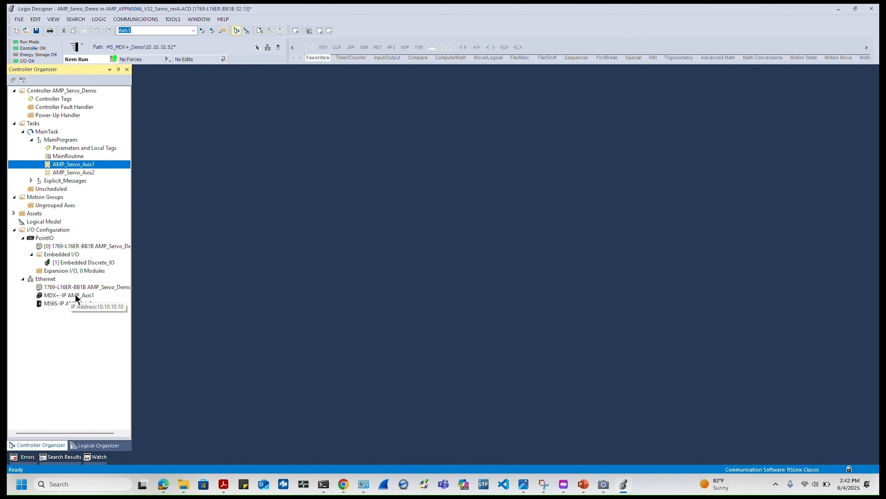
{"action": "left_click", "coordinate": [78, 173]}
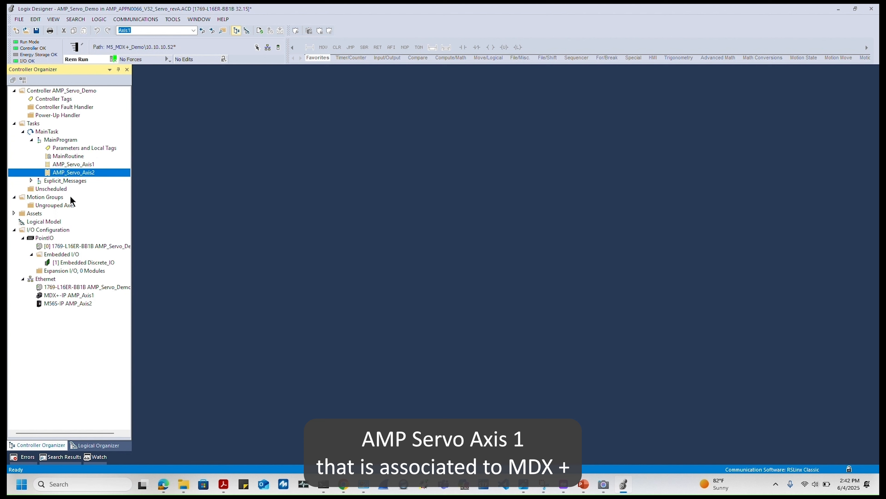
{"action": "left_click", "coordinate": [71, 303]}
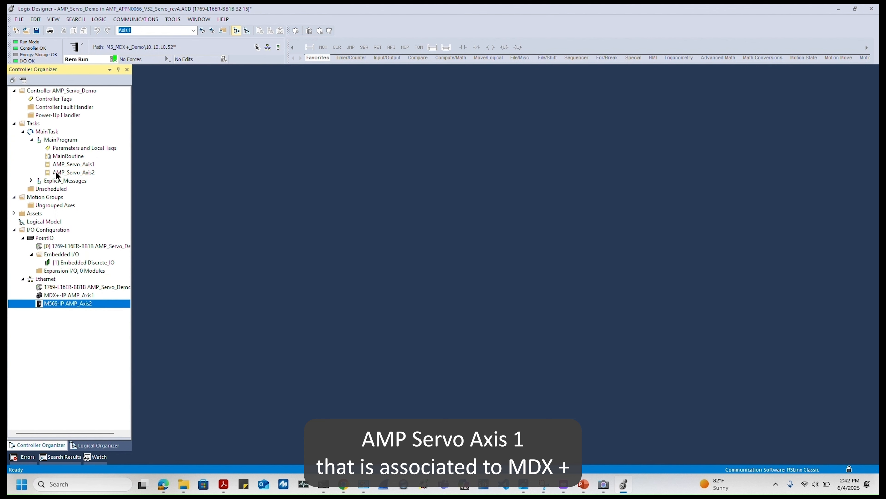
{"action": "left_click", "coordinate": [75, 166]}
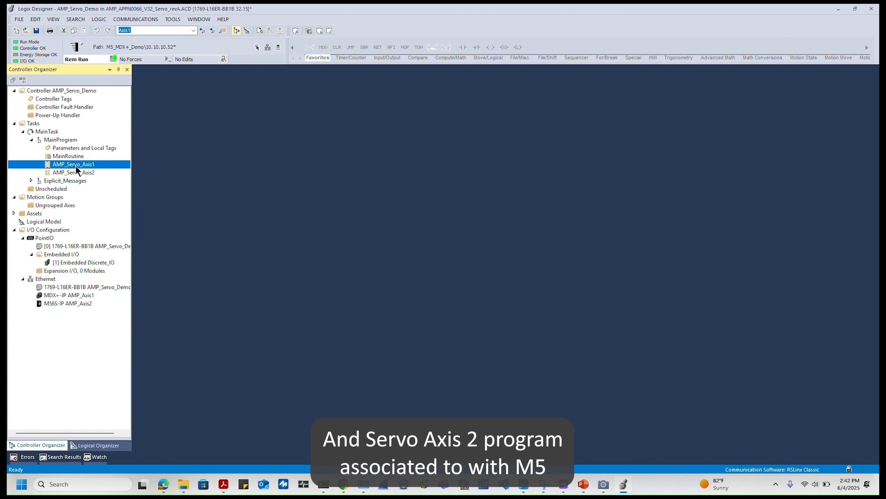
{"action": "double_click", "coordinate": [75, 166]}
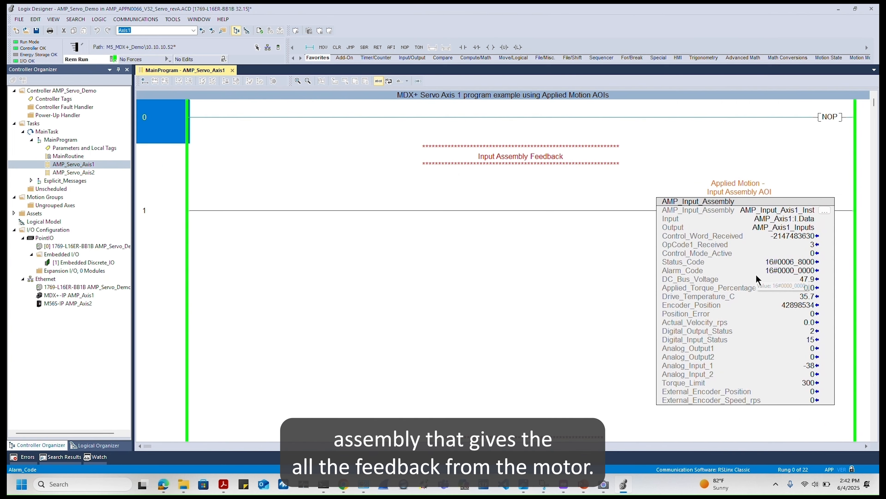
Review the Input Assembly, Status Code and Alarm Code AOI rungs of the Axis 1 routine.
{"action": "scroll", "coordinate": [756, 368], "scroll_direction": "down", "scroll_amount": 8}
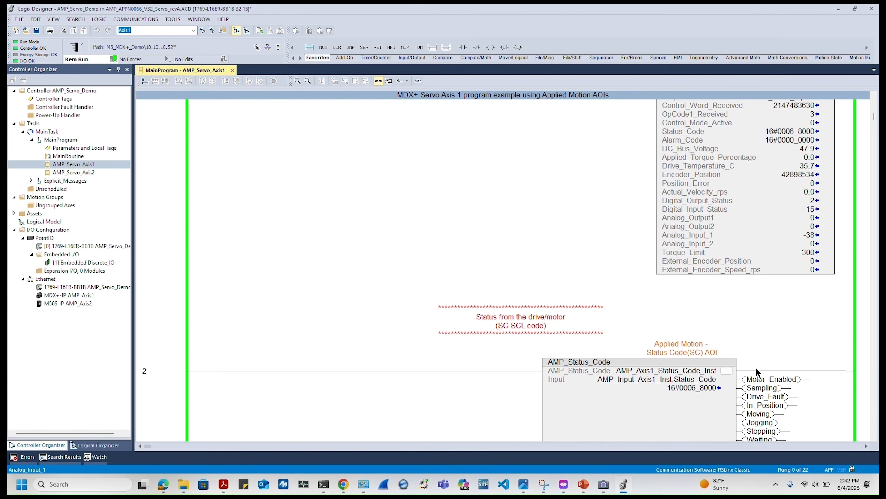
{"action": "scroll", "coordinate": [756, 370], "scroll_direction": "down", "scroll_amount": 1}
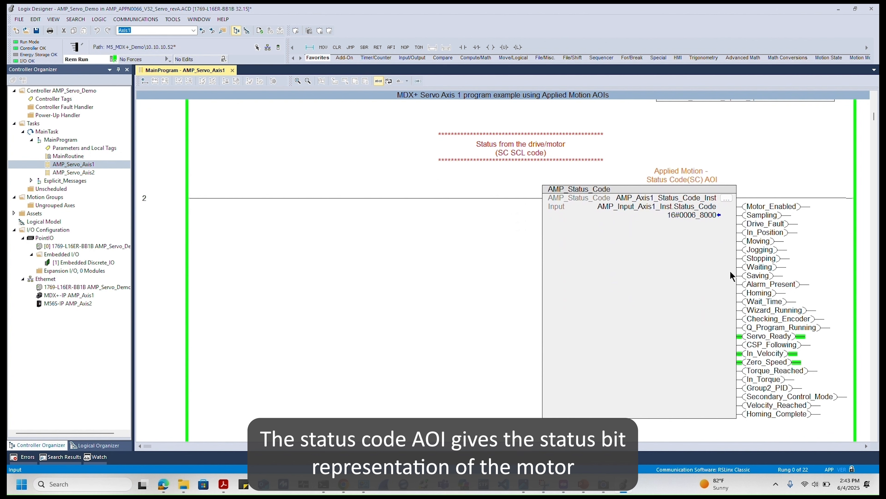
{"action": "scroll", "coordinate": [730, 272], "scroll_direction": "down", "scroll_amount": 10}
{"action": "scroll", "coordinate": [730, 271], "scroll_direction": "down", "scroll_amount": 4}
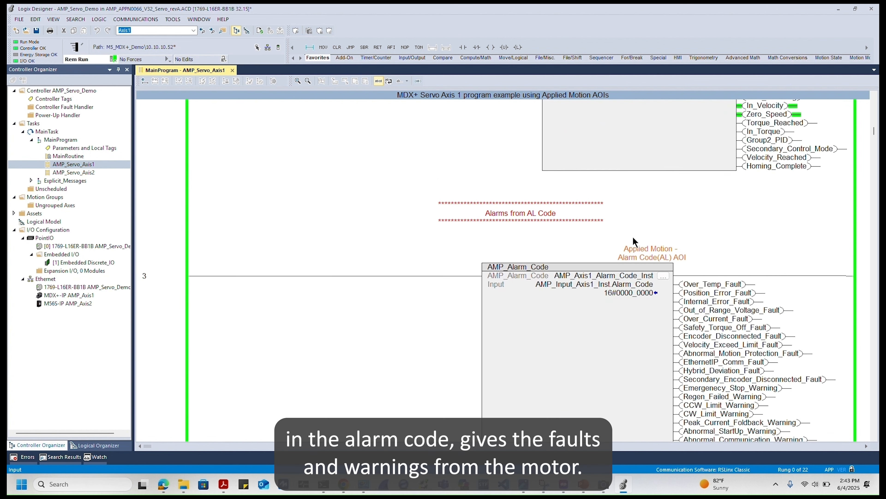
{"action": "scroll", "coordinate": [722, 349], "scroll_direction": "down", "scroll_amount": 4}
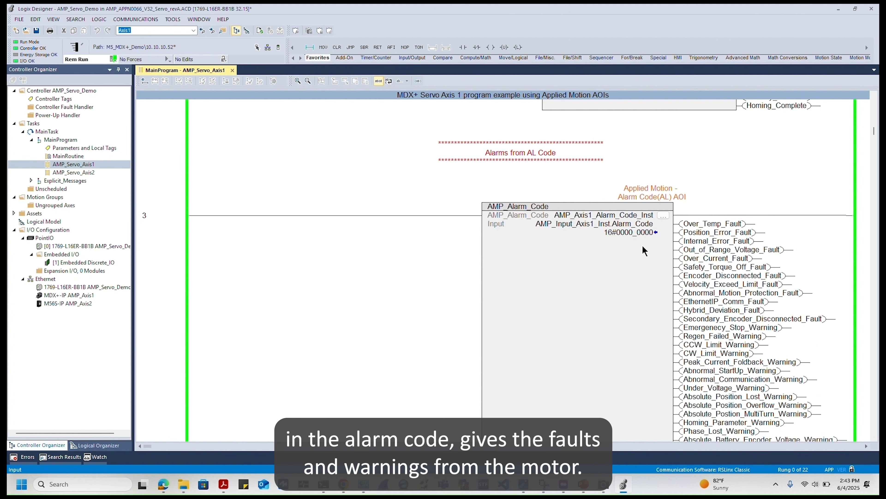
{"action": "scroll", "coordinate": [723, 366], "scroll_direction": "down", "scroll_amount": 4}
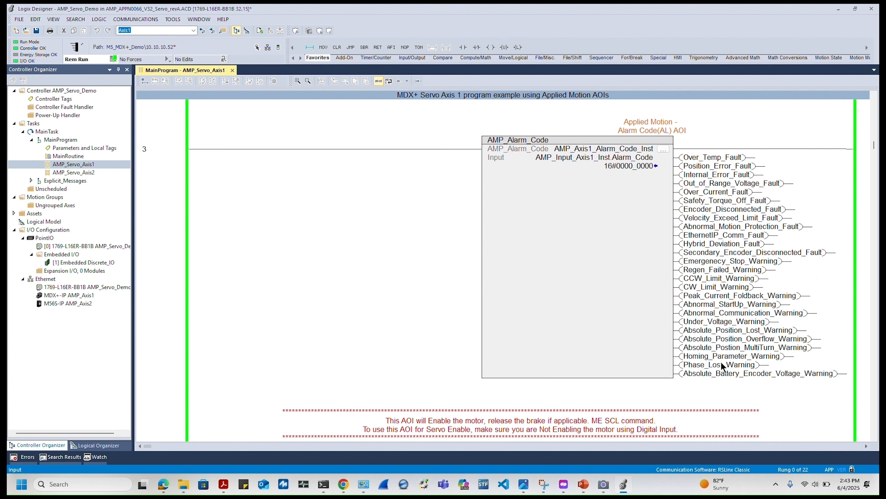
{"action": "scroll", "coordinate": [719, 321], "scroll_direction": "down", "scroll_amount": 5}
{"action": "scroll", "coordinate": [719, 322], "scroll_direction": "down", "scroll_amount": 10}
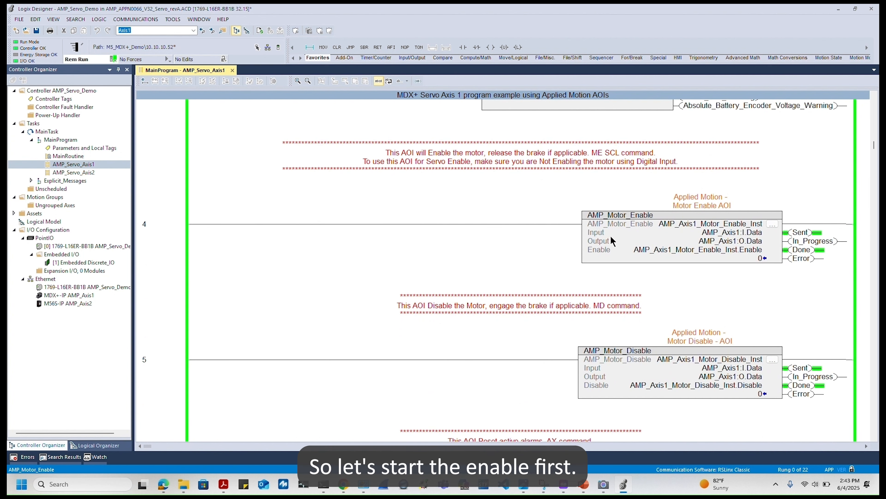
Enable the Axis 1 motor by setting Enable to 1 in the AMP_Motor_Enable AOI, and check its status bits.
{"action": "double_click", "coordinate": [759, 258]}
{"action": "type", "text": "1"}
{"action": "key", "text": "Return"}
{"action": "scroll", "coordinate": [760, 258], "scroll_direction": "up", "scroll_amount": 20}
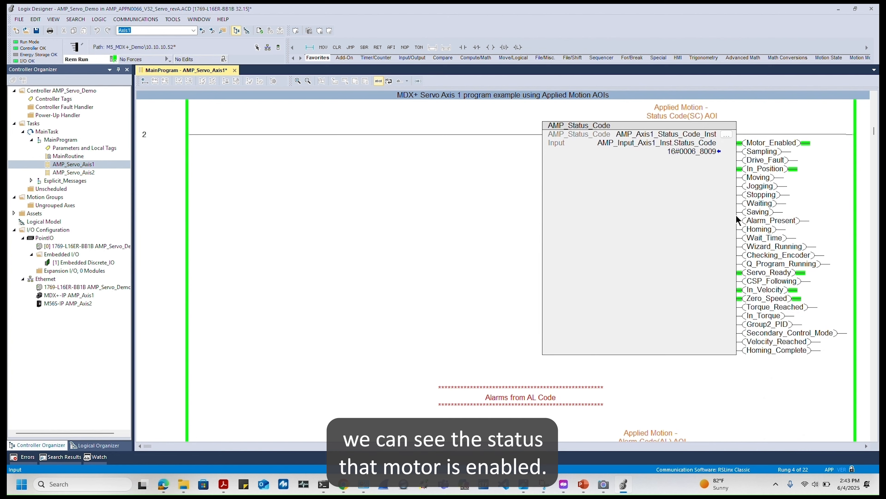
Locate the AMP_Jog_Move AOI rung in the Axis 1 routine and examine its speed, acceleration and deceleration parameters.
{"action": "scroll", "coordinate": [736, 216], "scroll_direction": "down", "scroll_amount": 17}
{"action": "scroll", "coordinate": [739, 219], "scroll_direction": "down", "scroll_amount": 10}
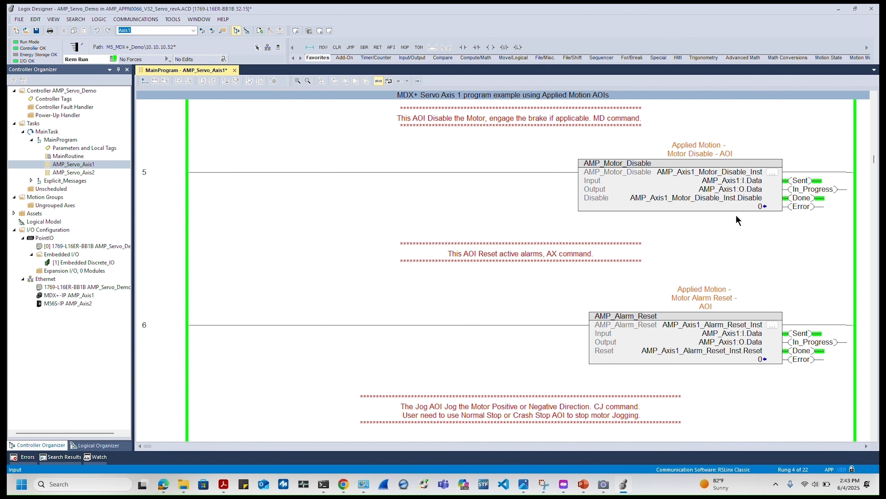
{"action": "scroll", "coordinate": [737, 217], "scroll_direction": "down", "scroll_amount": 3}
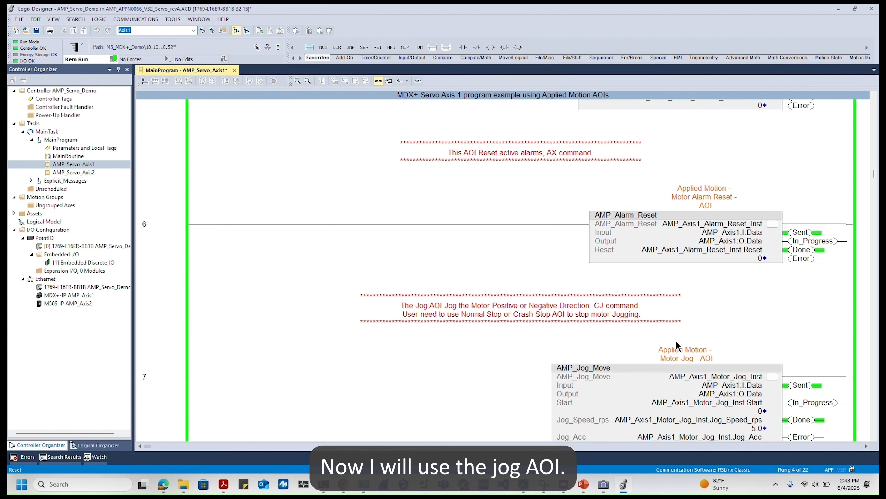
{"action": "scroll", "coordinate": [676, 341], "scroll_direction": "down", "scroll_amount": 5}
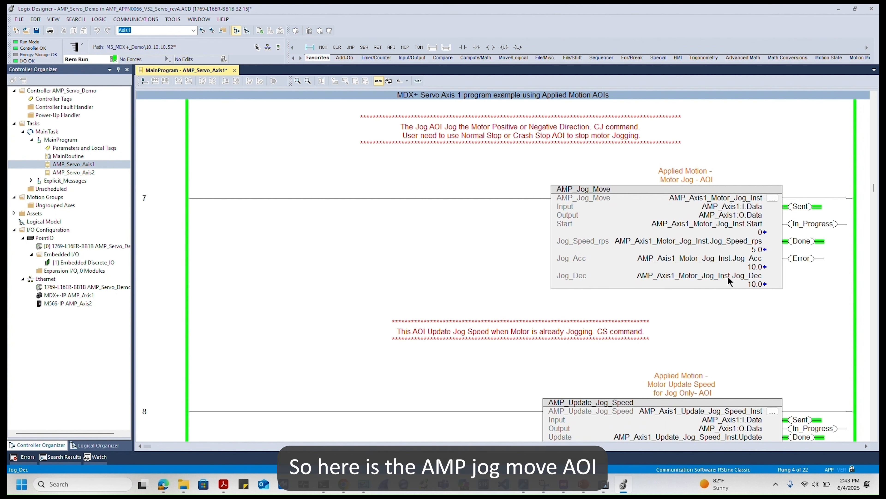
Arrange the Camera and Logix Designer windows side by side and narrow the Controller Organizer to widen the ladder view.
{"action": "left_click", "coordinate": [855, 9]}
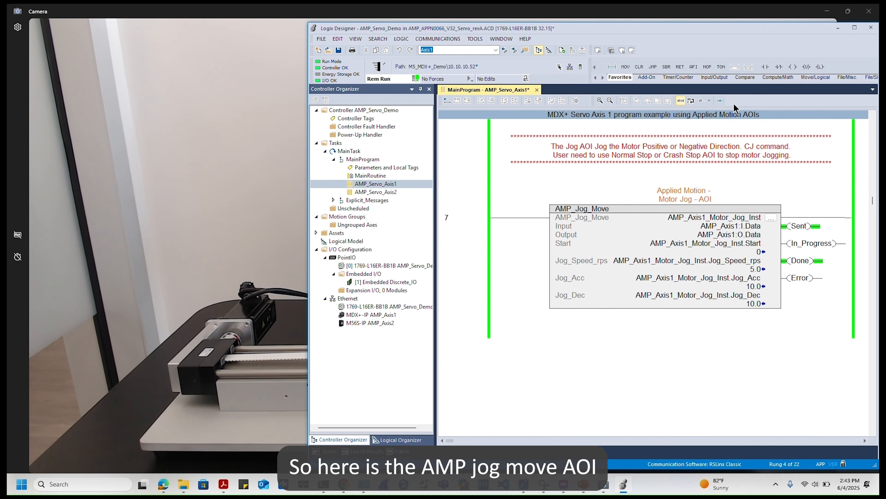
{"action": "left_click", "coordinate": [848, 12]}
{"action": "left_click_drag", "start_coordinate": [553, 29], "coordinate": [553, 27]}
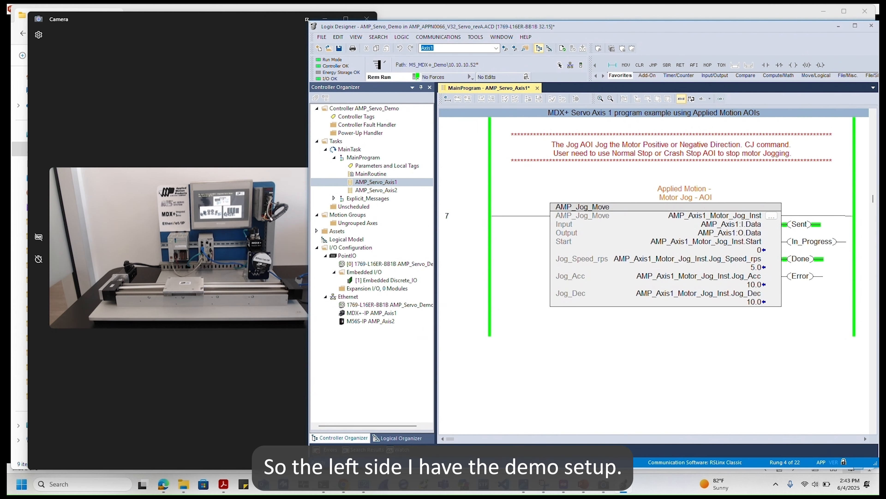
{"action": "left_click_drag", "start_coordinate": [309, 22], "coordinate": [376, 17]}
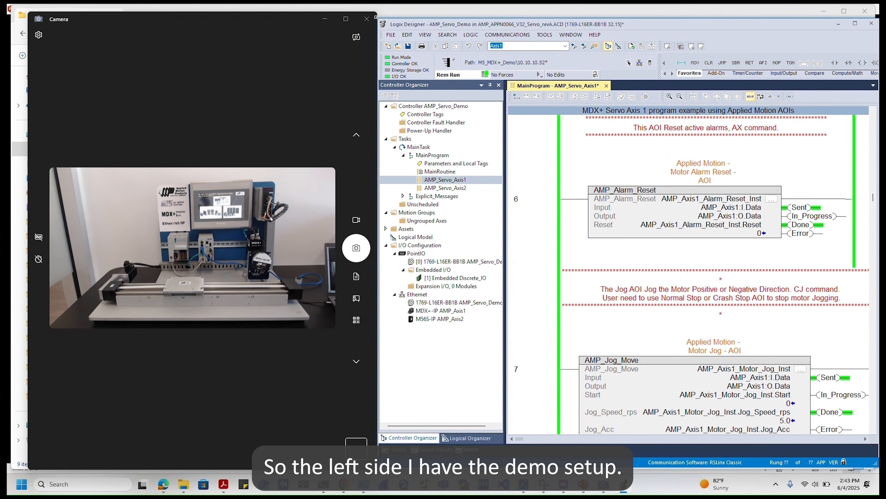
{"action": "left_click_drag", "start_coordinate": [506, 243], "coordinate": [475, 243]}
Check the Actual_Velocity_rps feedback in the Axis 1 Input Assembly AOI.
{"action": "scroll", "coordinate": [680, 280], "scroll_direction": "up", "scroll_amount": 10}
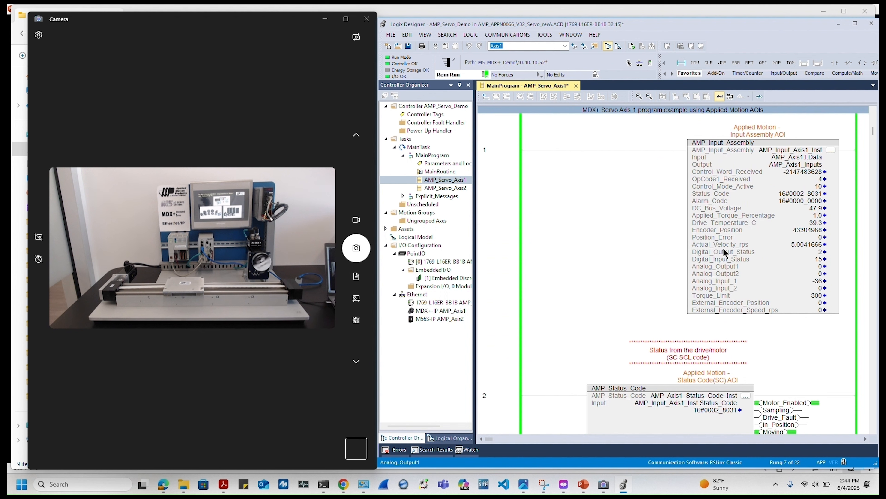
{"action": "left_click", "coordinate": [732, 248]}
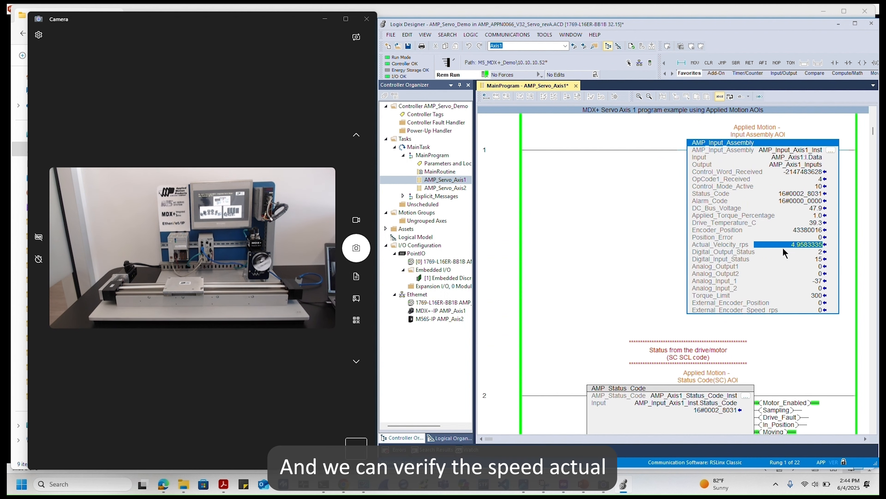
Examine the Axis 1 rungs from the Jog AOI to the Normal Stop and Crash Stop AOIs.
{"action": "scroll", "coordinate": [631, 292], "scroll_direction": "down", "scroll_amount": 1}
{"action": "scroll", "coordinate": [632, 292], "scroll_direction": "down", "scroll_amount": 8}
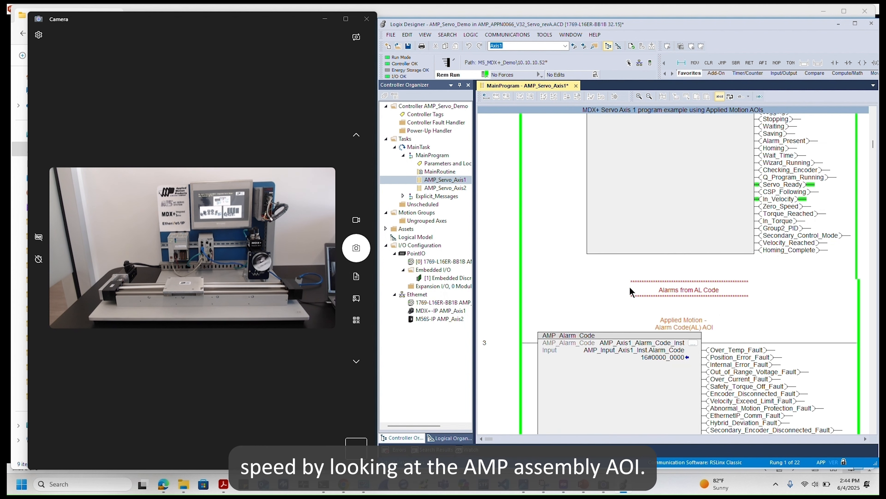
{"action": "scroll", "coordinate": [631, 292], "scroll_direction": "down", "scroll_amount": 2}
{"action": "scroll", "coordinate": [631, 291], "scroll_direction": "down", "scroll_amount": 12}
{"action": "left_click", "coordinate": [670, 258]}
{"action": "scroll", "coordinate": [671, 257], "scroll_direction": "down", "scroll_amount": 4}
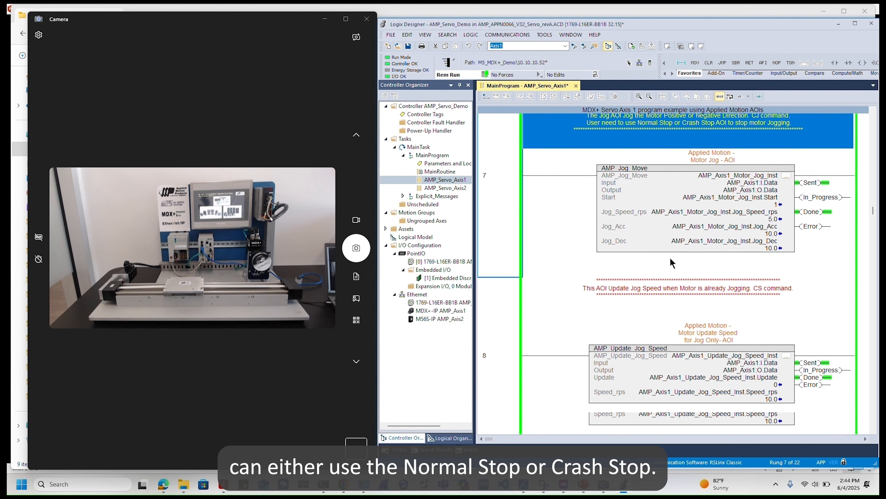
{"action": "scroll", "coordinate": [670, 258], "scroll_direction": "down", "scroll_amount": 4}
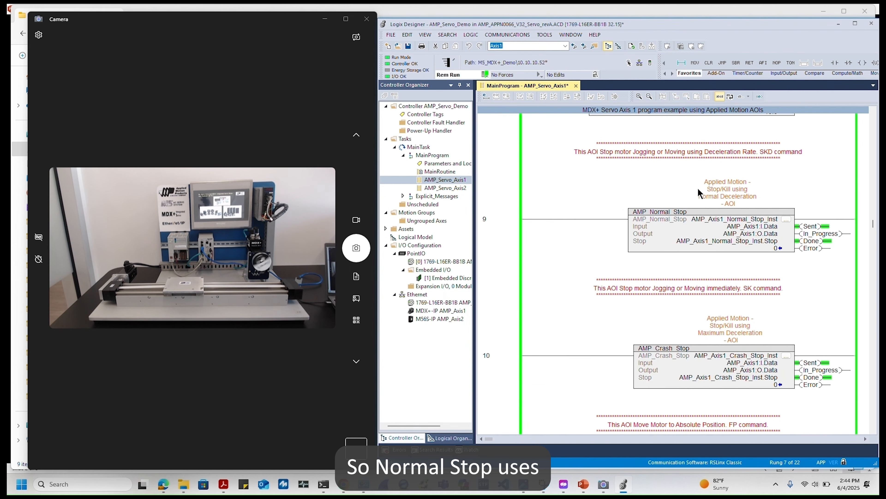
{"action": "left_click", "coordinate": [697, 158]}
Open the AMP_Servo_Axis2 routine and toggle on the Enable bit of its AMP_Motor_Enable AOI.
{"action": "double_click", "coordinate": [445, 188]}
{"action": "scroll", "coordinate": [756, 256], "scroll_direction": "down", "scroll_amount": 15}
{"action": "left_click", "coordinate": [756, 256]}
{"action": "key", "text": "ctrl+t"}
Check the Axis 2 motor's status bits and the Encoder_Position feedback in its Input Assembly AOI.
{"action": "scroll", "coordinate": [756, 256], "scroll_direction": "up", "scroll_amount": 13}
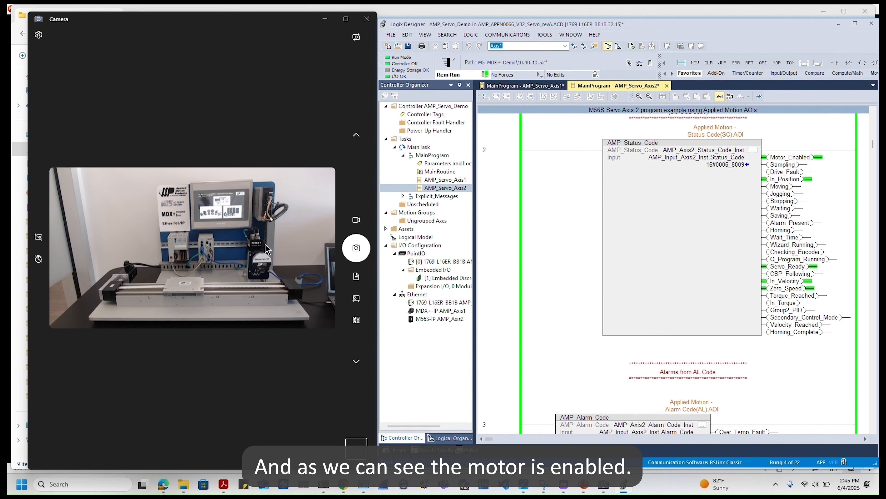
{"action": "scroll", "coordinate": [684, 273], "scroll_direction": "up", "scroll_amount": 10}
{"action": "left_click", "coordinate": [810, 301]}
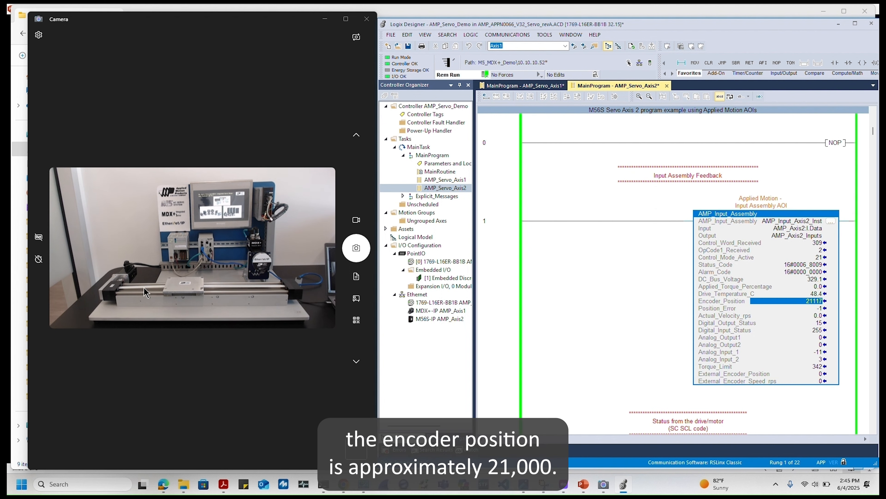
Set the Distance of the Axis 2 AMP_Relative_Move AOI to 10000 counts.
{"action": "scroll", "coordinate": [698, 279], "scroll_direction": "down", "scroll_amount": 20}
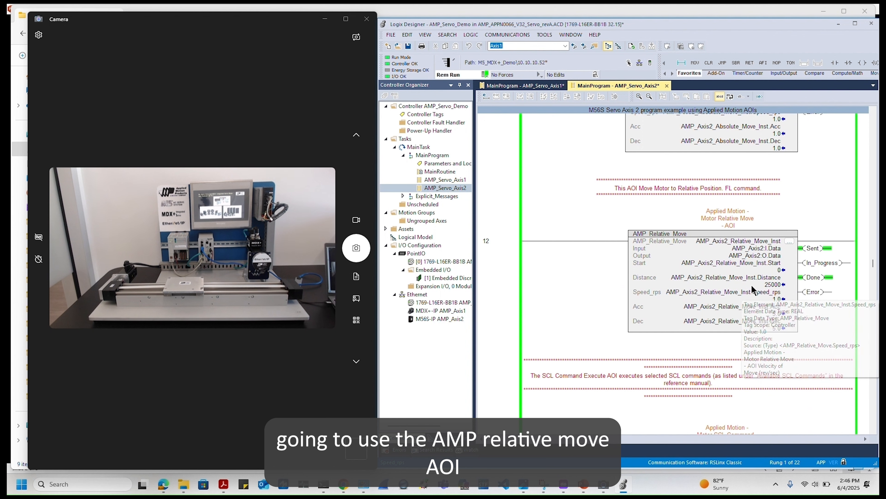
{"action": "double_click", "coordinate": [754, 283]}
{"action": "type", "text": "10000"}
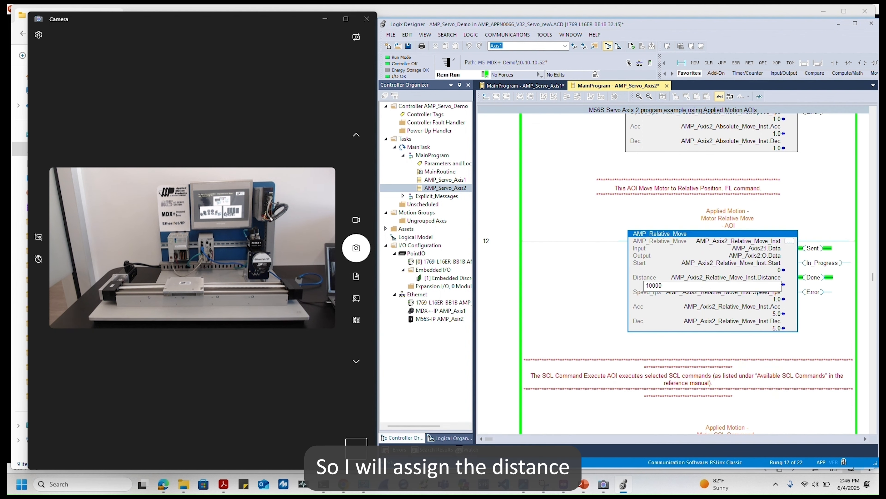
{"action": "key", "text": "Return"}
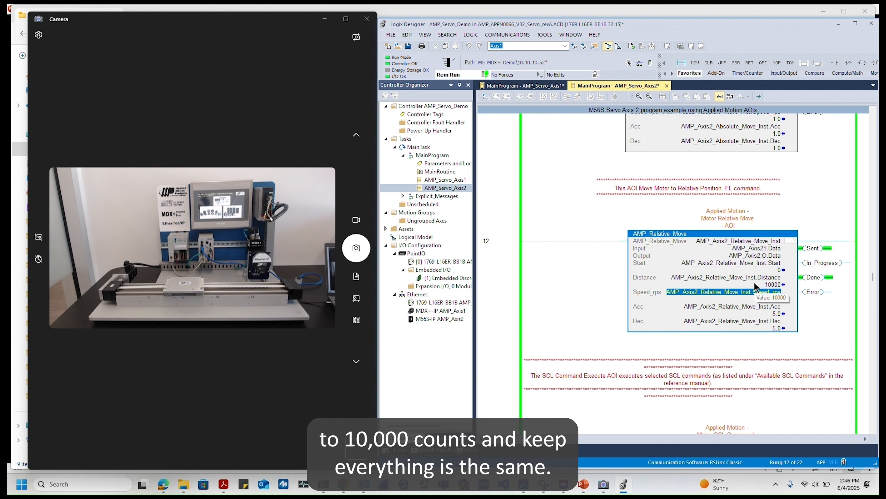